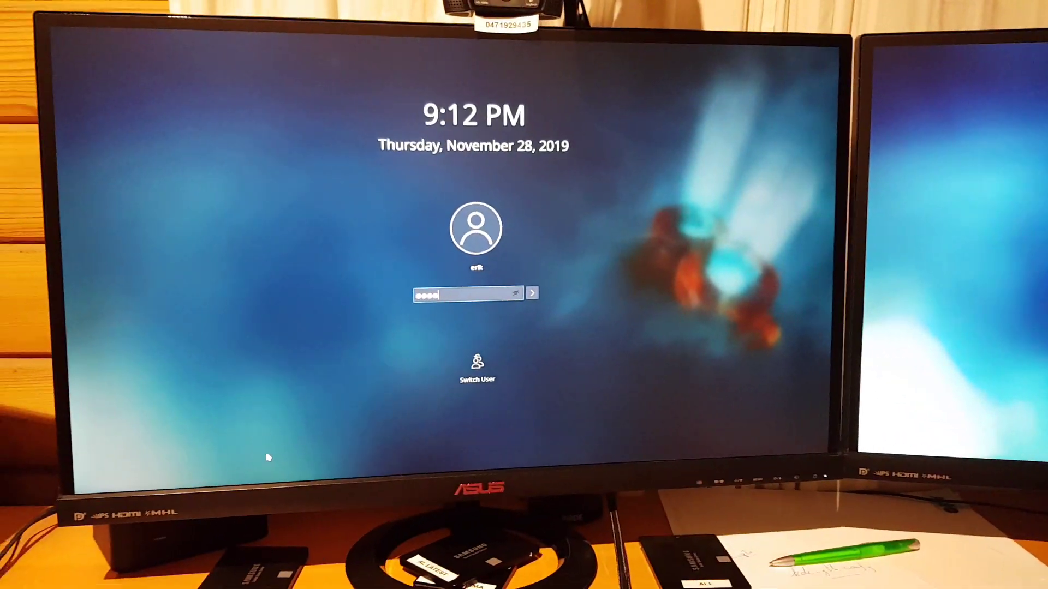
# - Submit the entered password on the Plasma lock screen to unlock the session
pyautogui.press('Return')
pyautogui.write('cd /etc/X11/x')
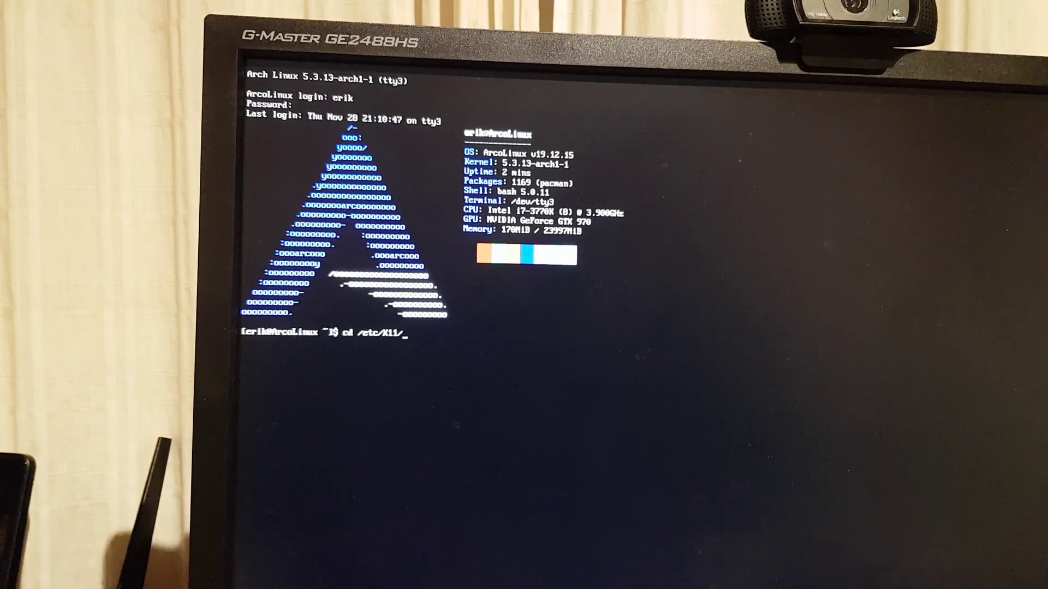
# - List the /etc/X11 completions (xinit, xorg.conf.d) for the pending cd command
pyautogui.press('Tab')
pyautogui.press('Tab')
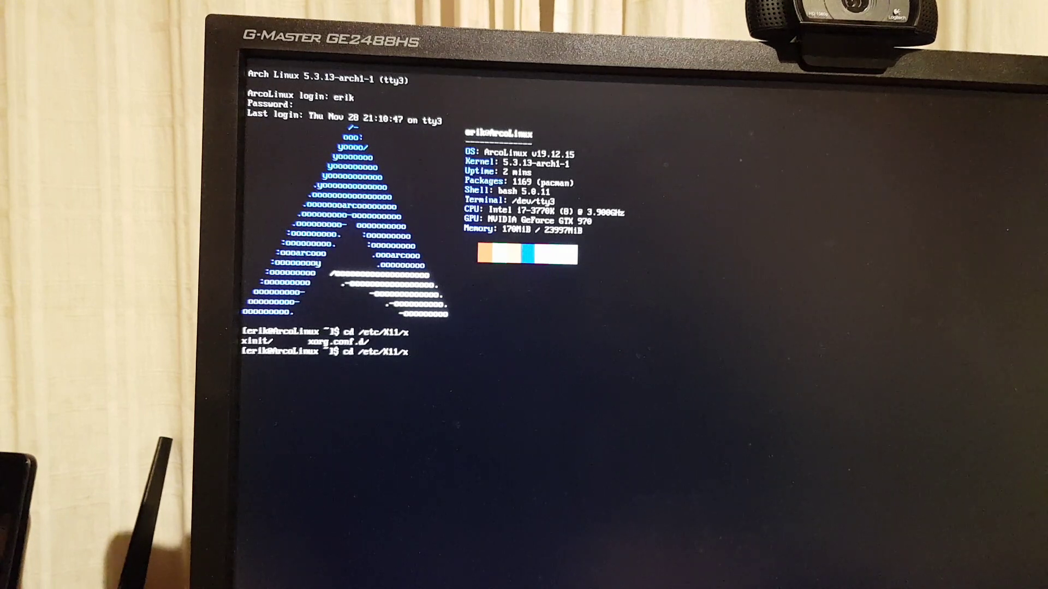